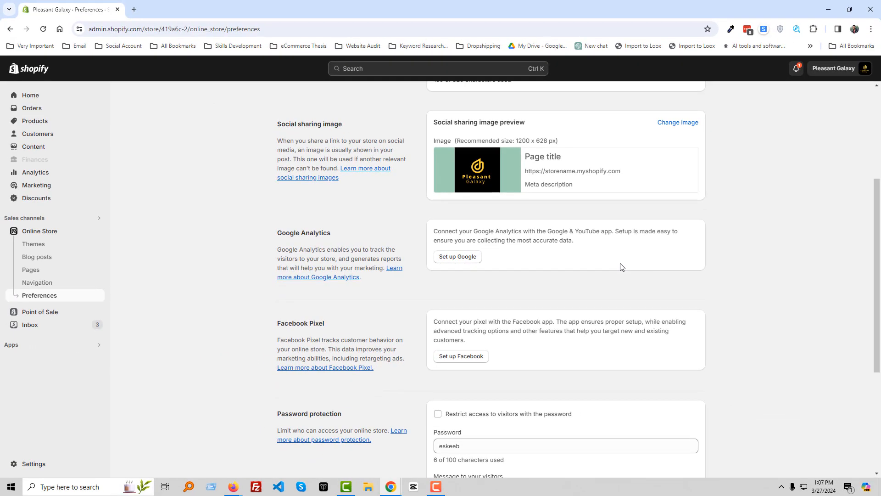
Step: Start the Google Analytics setup for the store and choose the Google account to connect
left_click(462, 262)
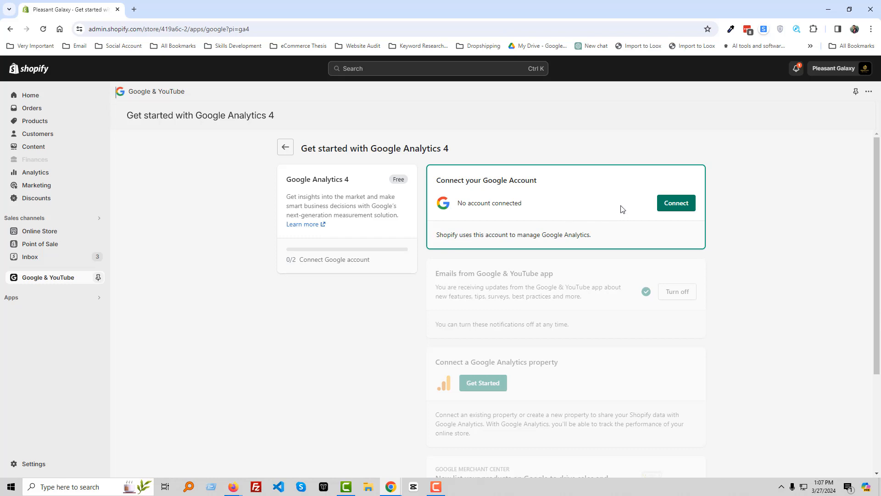
left_click(676, 204)
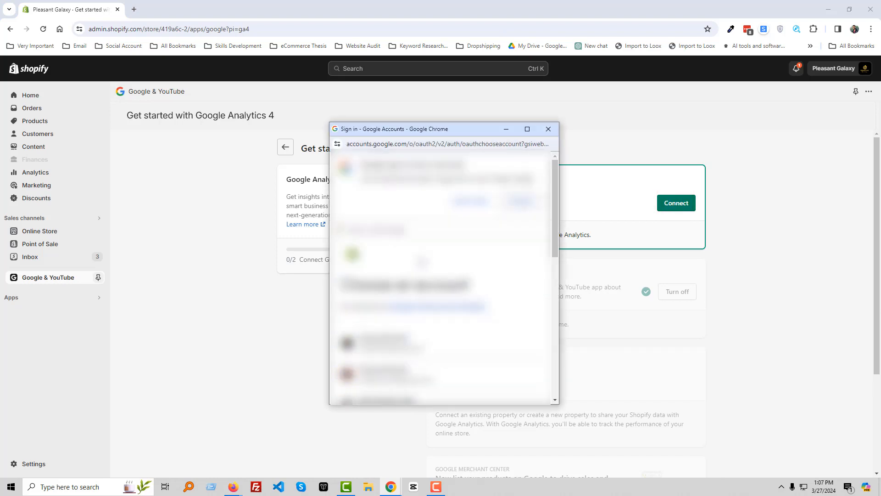
scroll(421, 262, "down", 5)
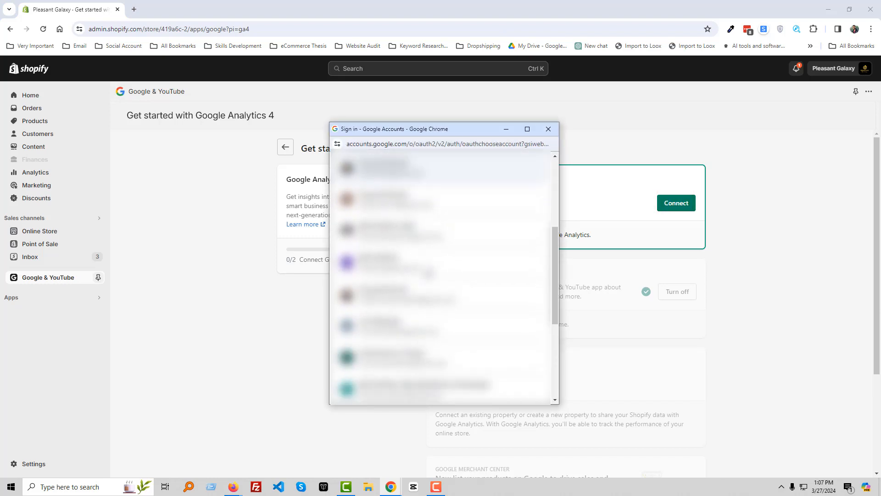
scroll(431, 273, "down", 3)
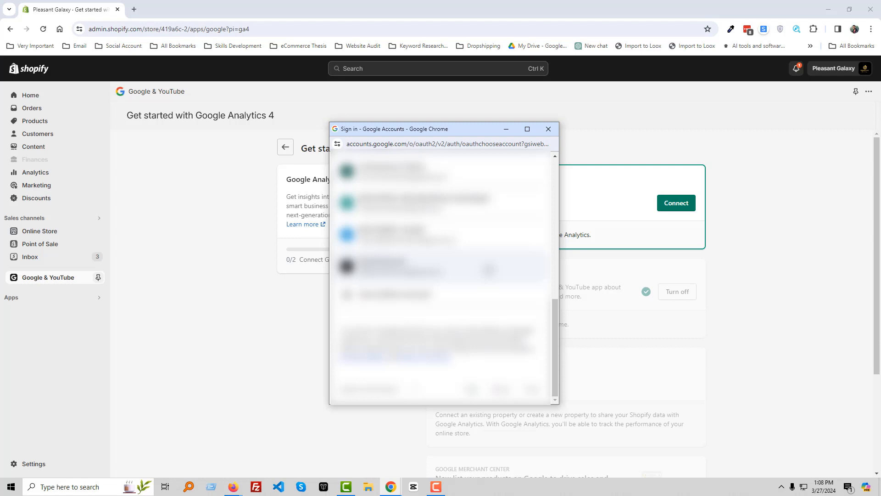
left_click(489, 269)
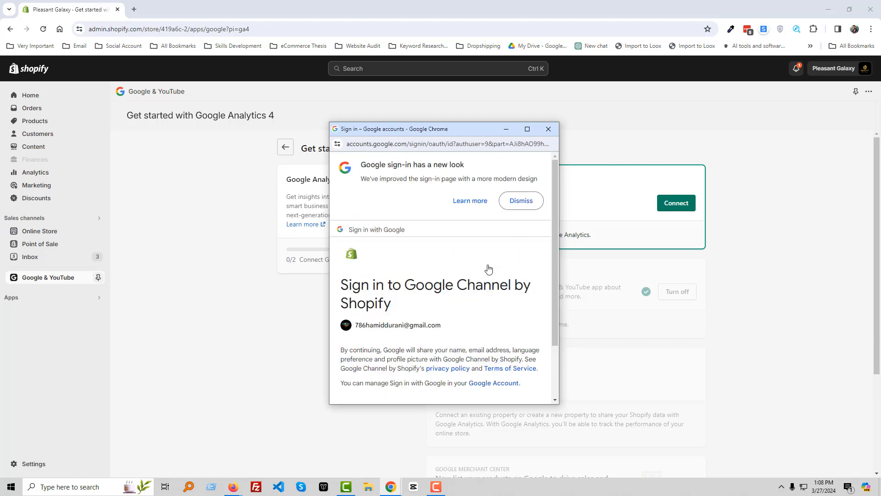
Step: Continue the Google sign-in and allow Google Channel by Shopify to access the chosen account
scroll(485, 276, "down", 3)
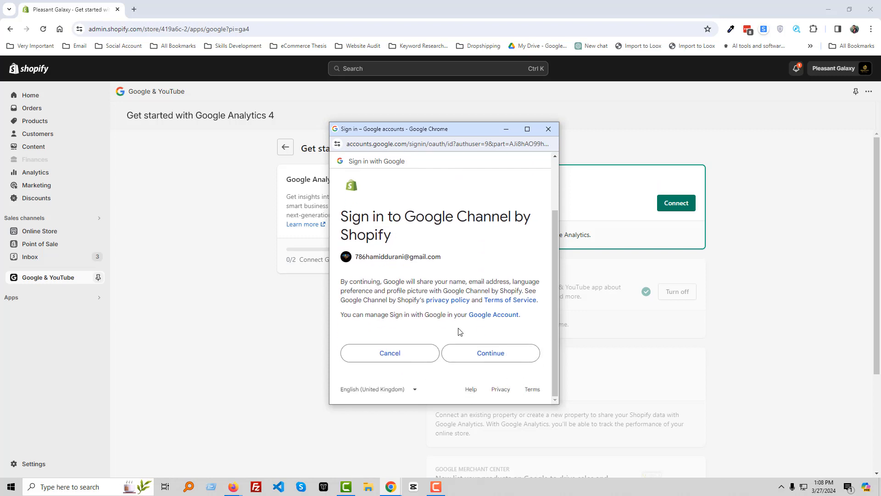
left_click(502, 359)
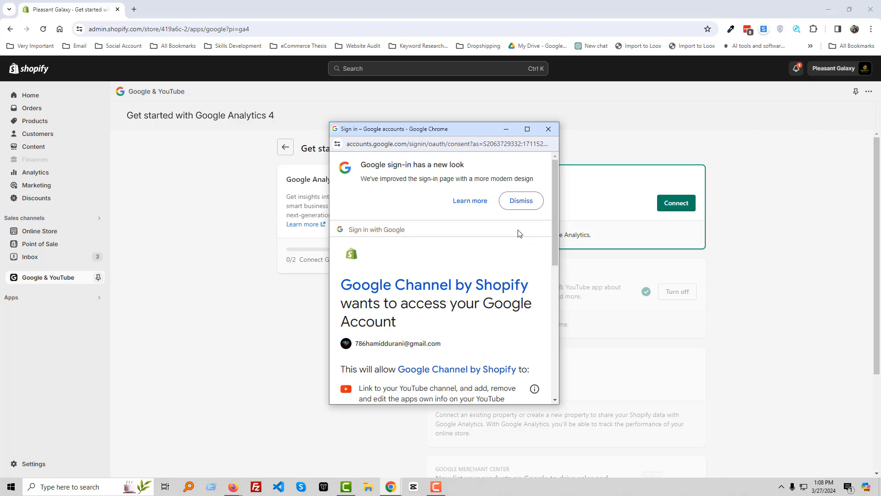
left_click(527, 206)
scroll(494, 277, "down", 5)
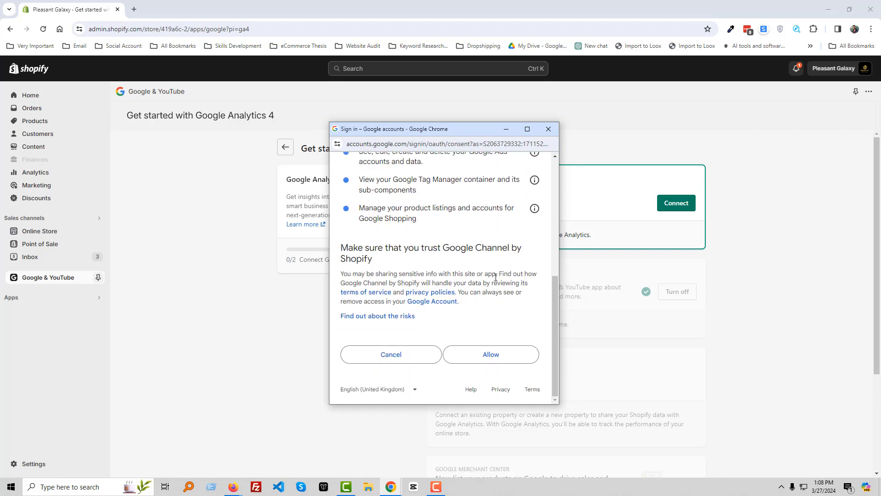
left_click(505, 356)
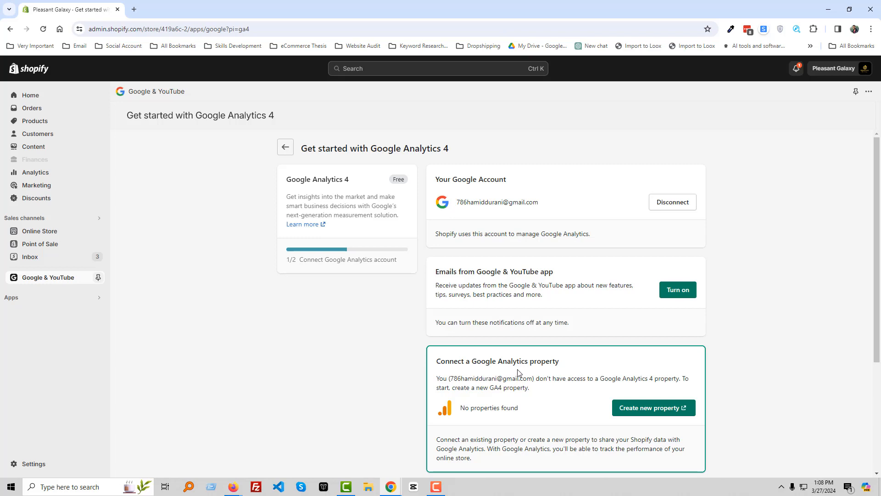
Step: Search the web for "Google Analytics" in a new browser tab and open the Google Analytics site
scroll(533, 371, "down", 1)
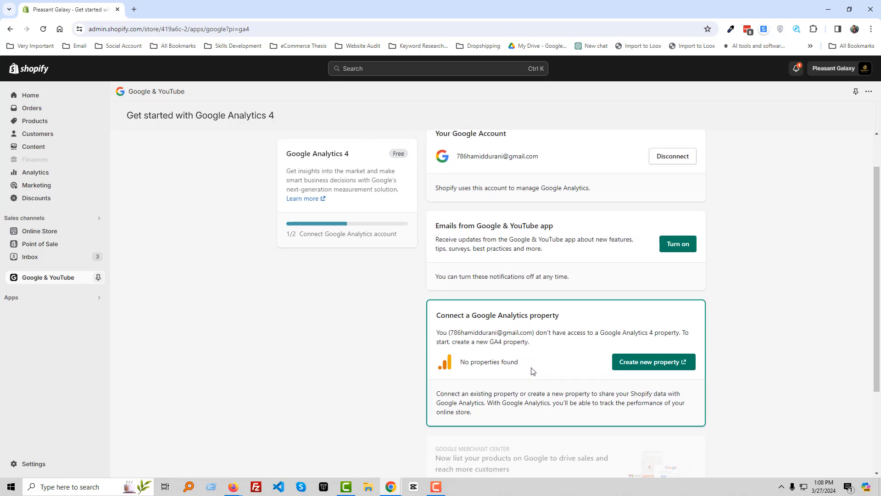
scroll(213, 379, "up", 1)
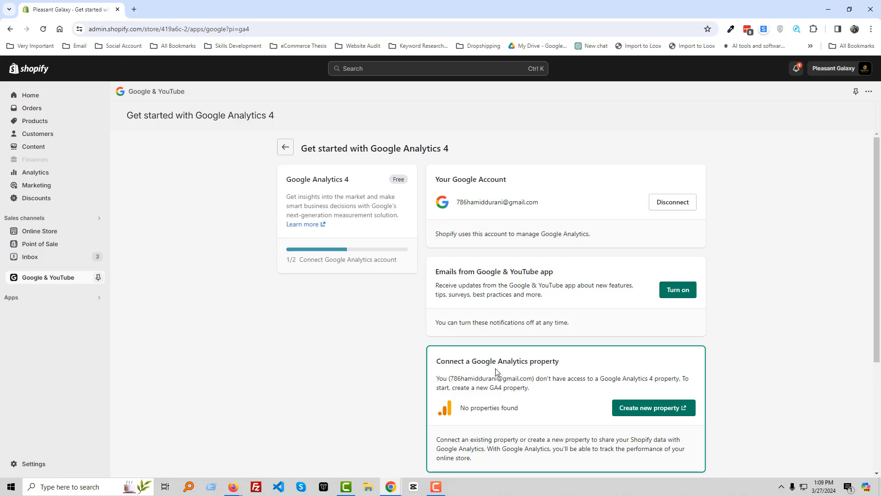
left_click_drag(473, 362, 528, 365)
key("ctrl+c")
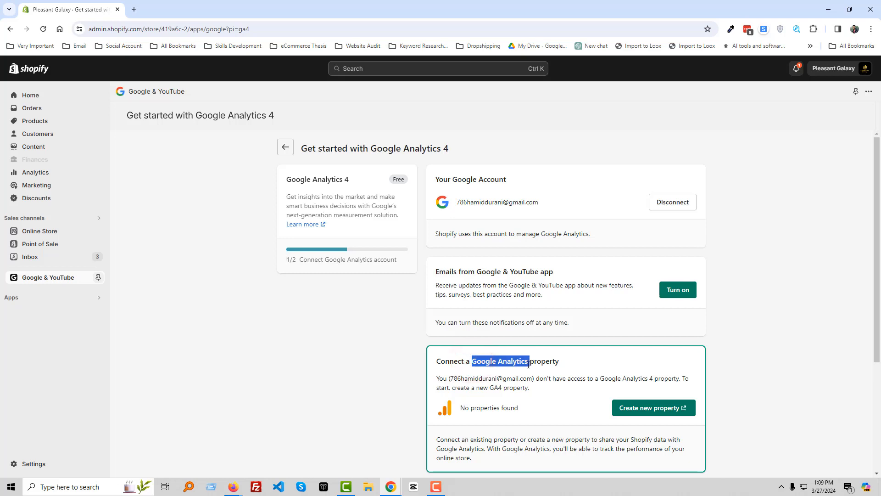
left_click(134, 9)
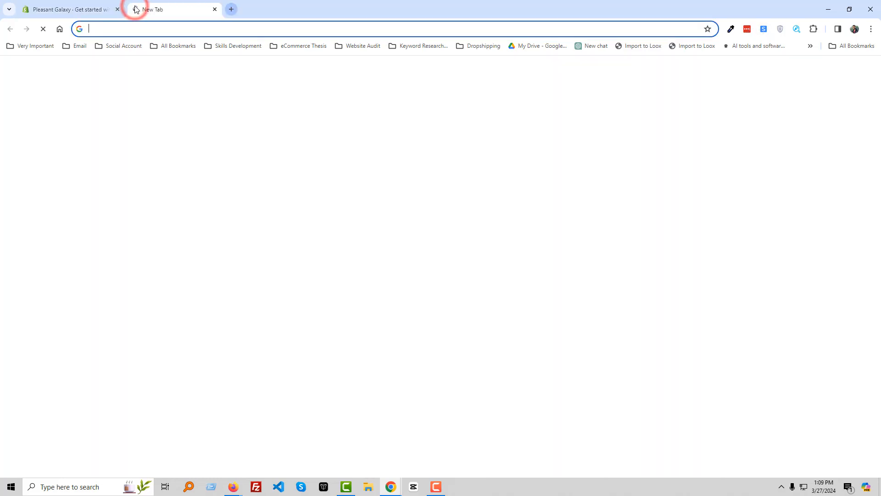
key("ctrl+v")
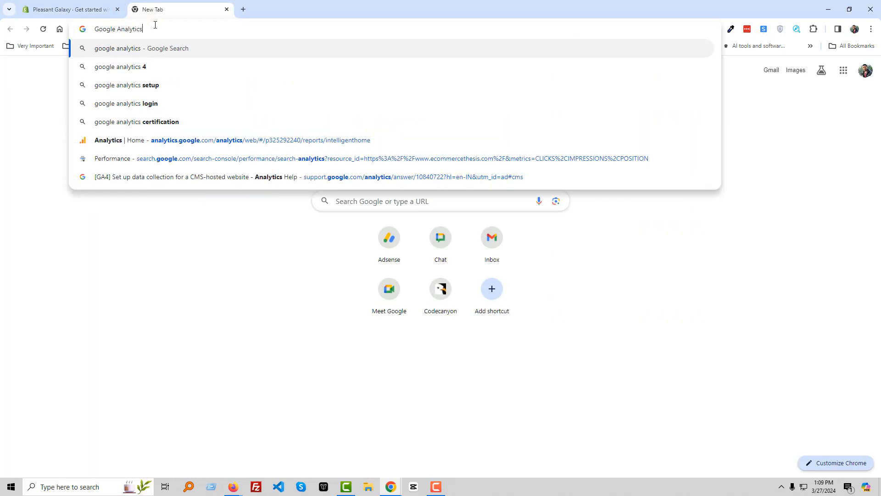
key("Return")
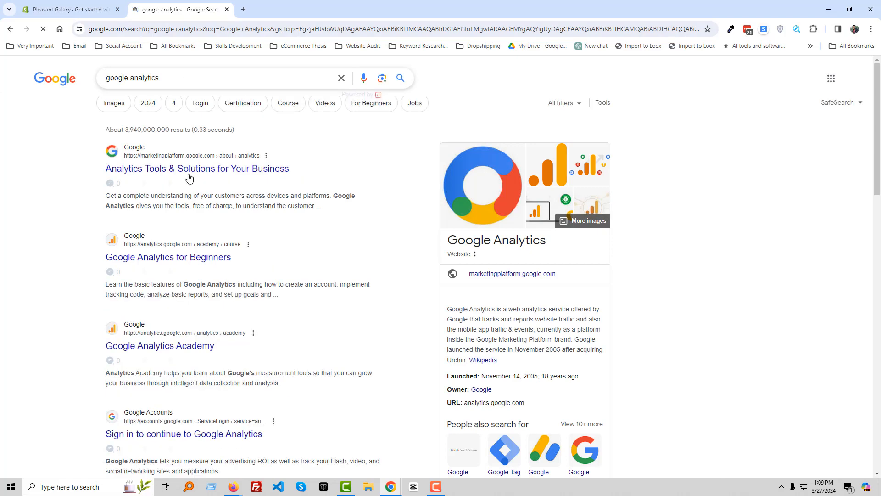
left_click(201, 261)
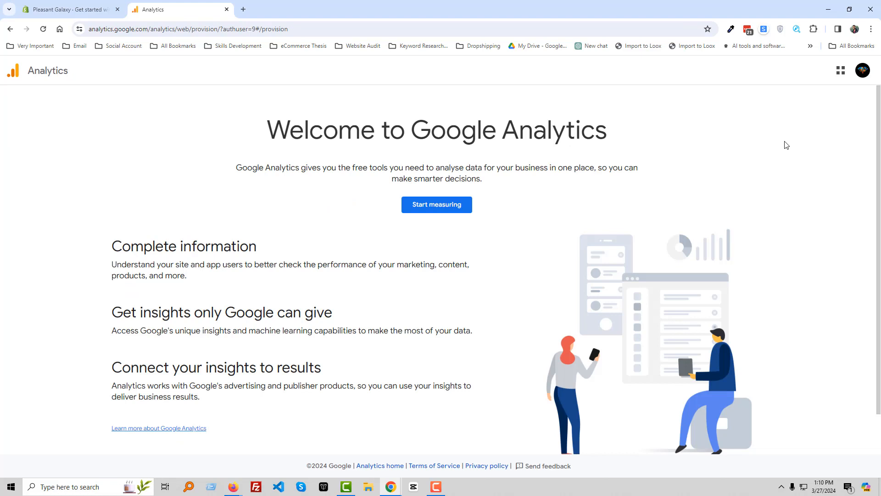
Step: Start measuring from the Google Analytics welcome page to open the account creation form
scroll(482, 252, "down", 1)
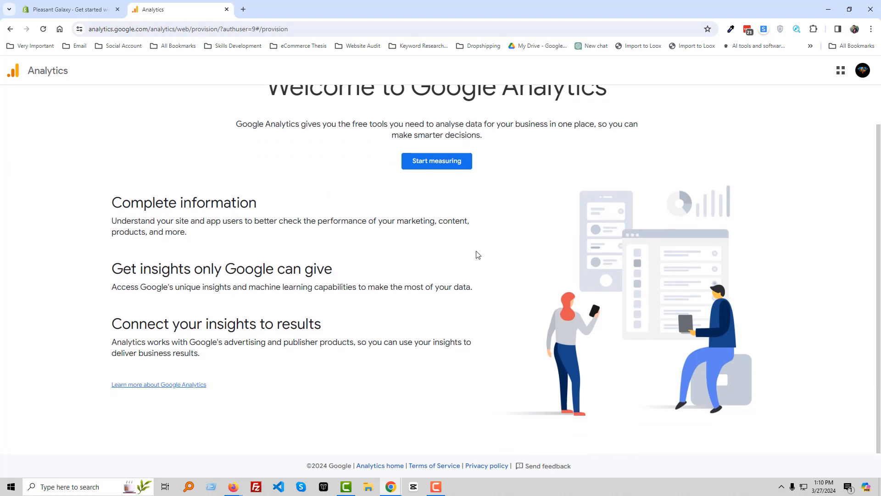
scroll(447, 250, "up", 1)
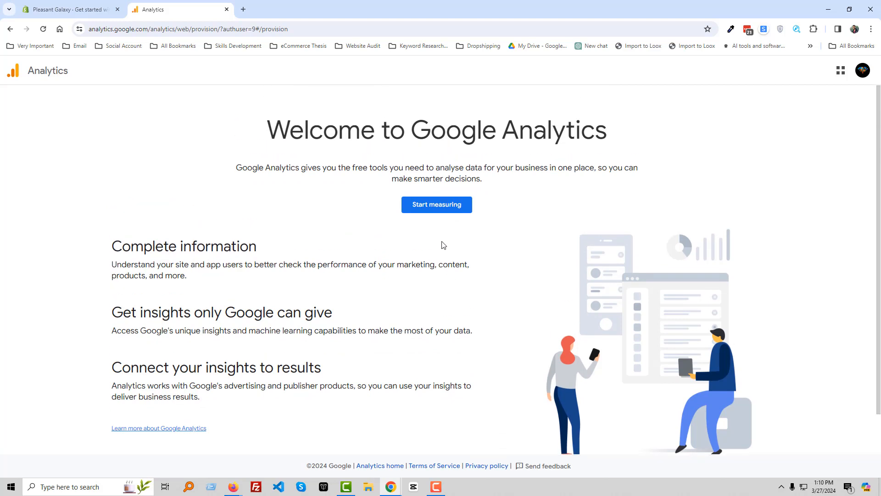
left_click(432, 209)
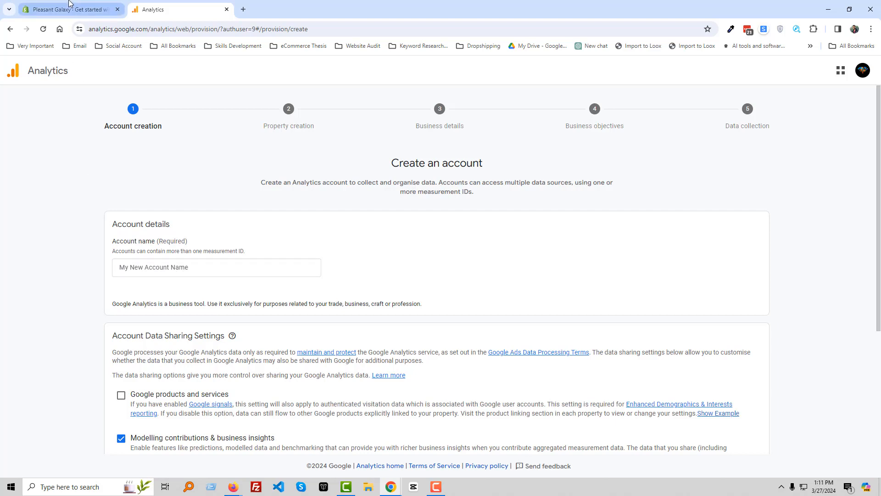
Step: Name the Analytics account "Pleasant Galaxy" and proceed to property creation with the default data sharing settings
mouse_move(69, 4)
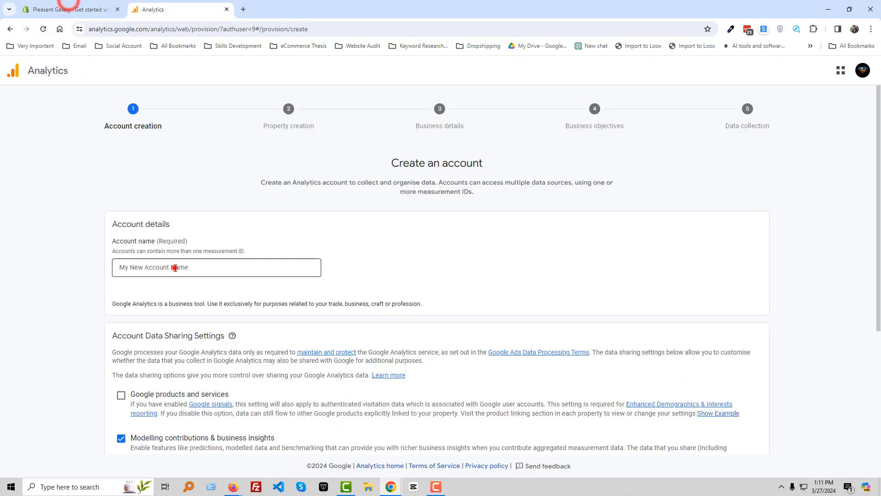
left_click(175, 268)
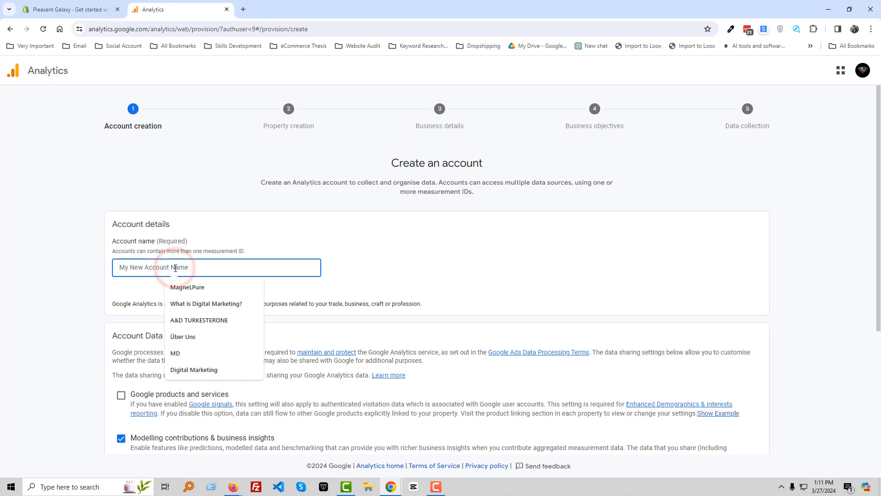
type("pleasantgalaxy")
left_click_drag(123, 270, 116, 270)
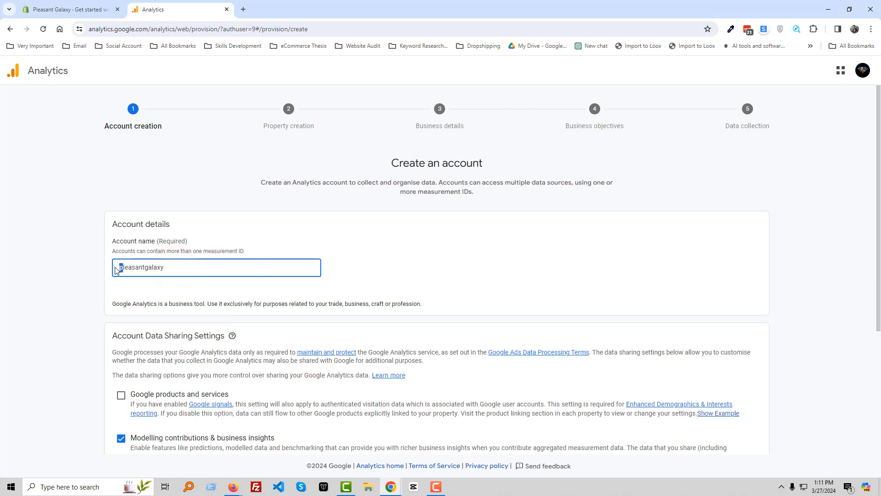
type("P")
left_click(146, 268)
key("Delete")
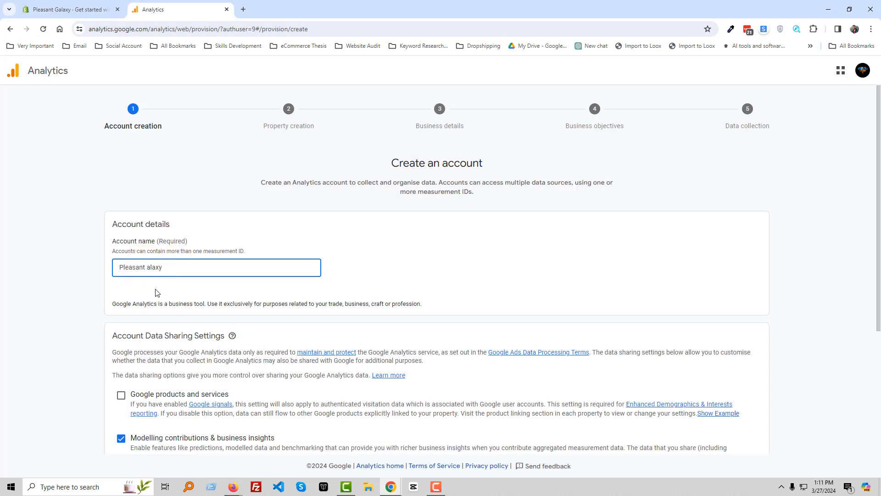
type("G")
left_click(59, 287)
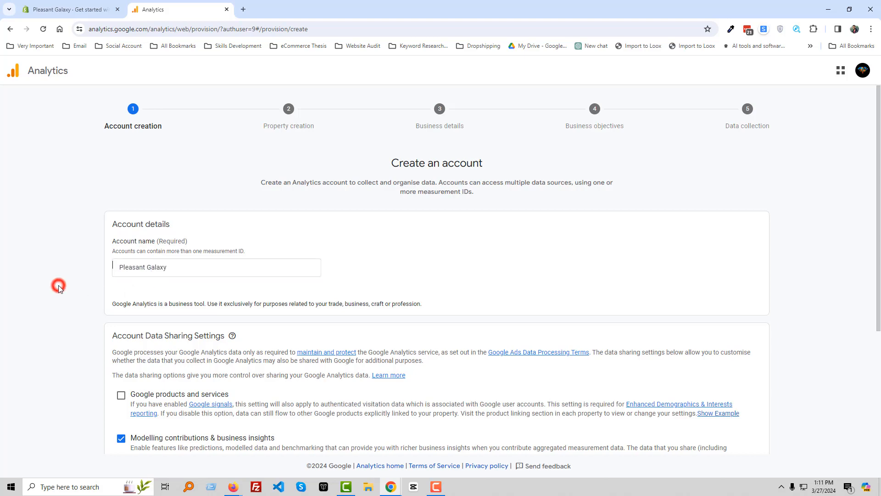
scroll(156, 313, "down", 4)
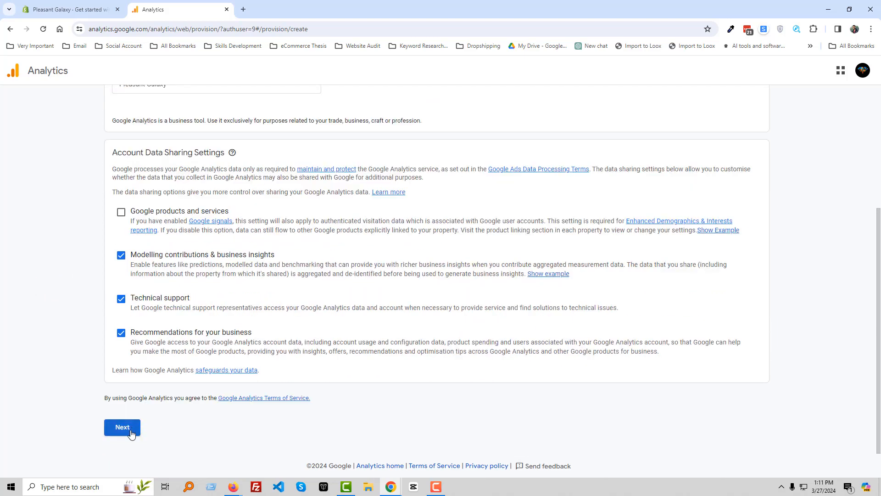
left_click(131, 433)
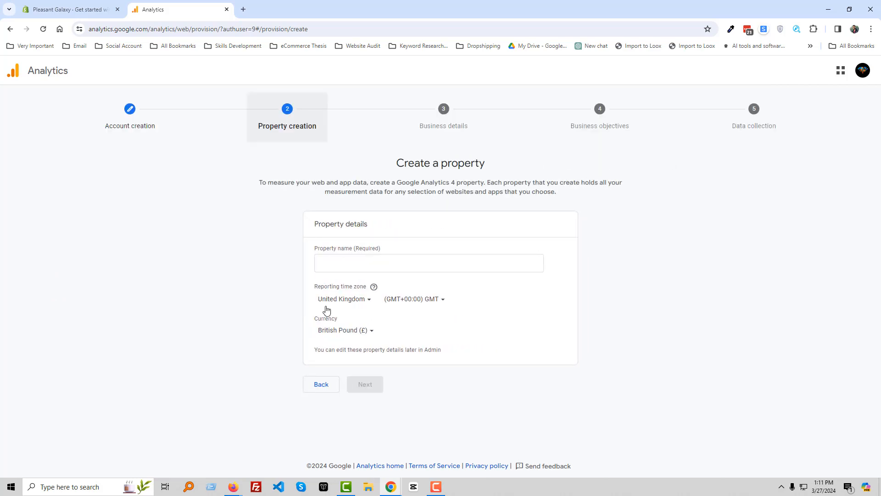
Step: Name the property "Pleasant Galaxy" and set its reporting time zone to United States, (GMT-04:00) New York Time
left_click(349, 263)
type("Pleasant Galaxy")
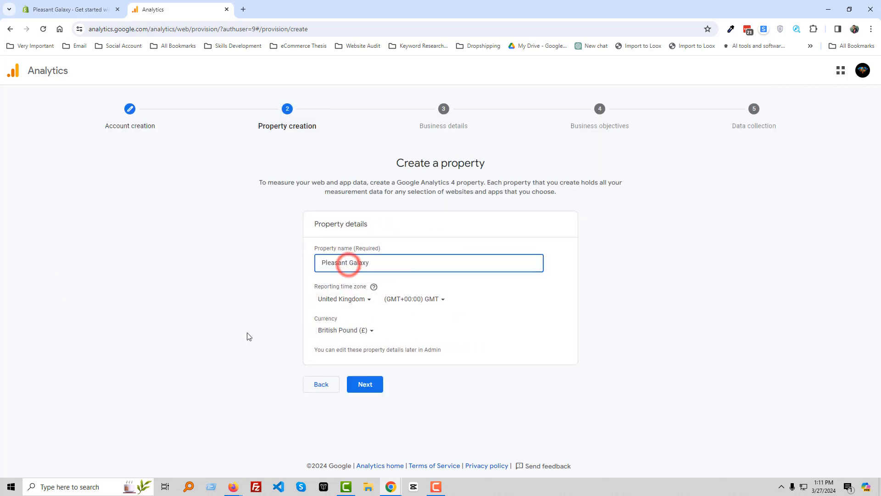
left_click(248, 336)
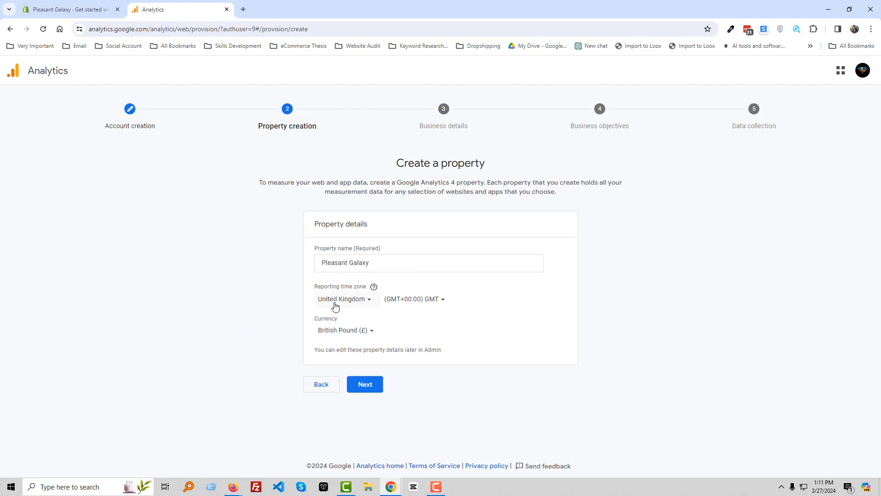
left_click(334, 300)
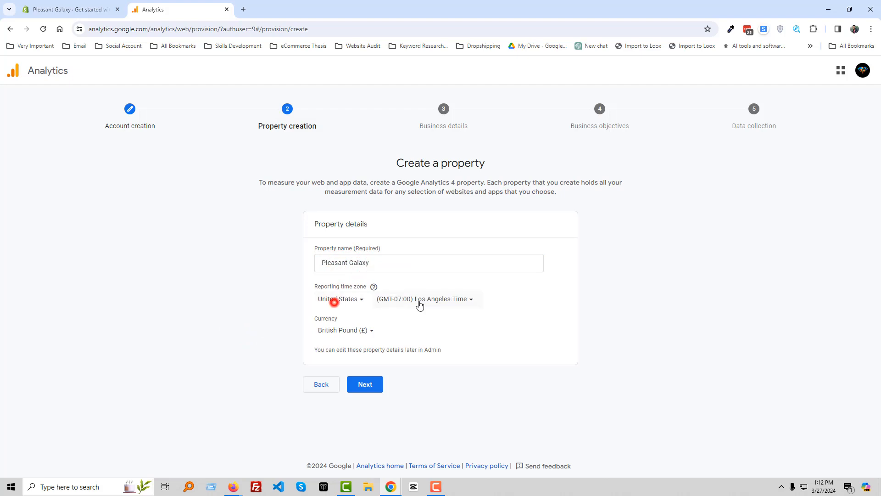
left_click(419, 299)
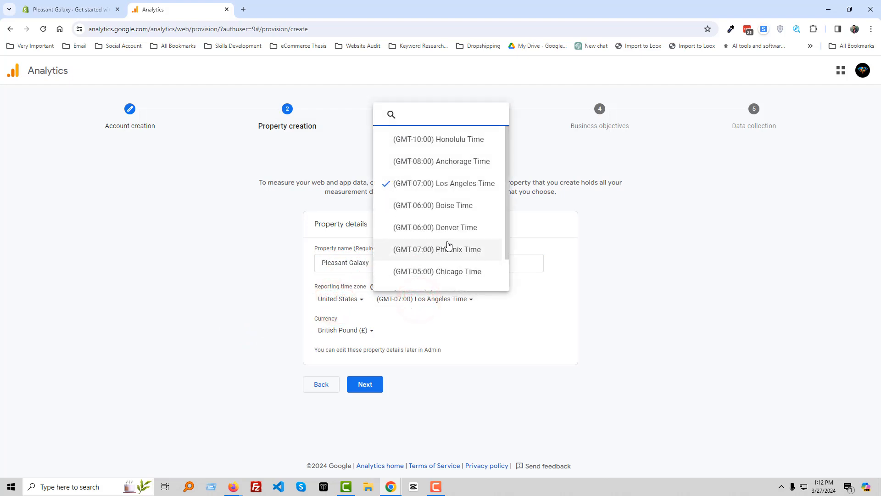
scroll(448, 220, "down", 1)
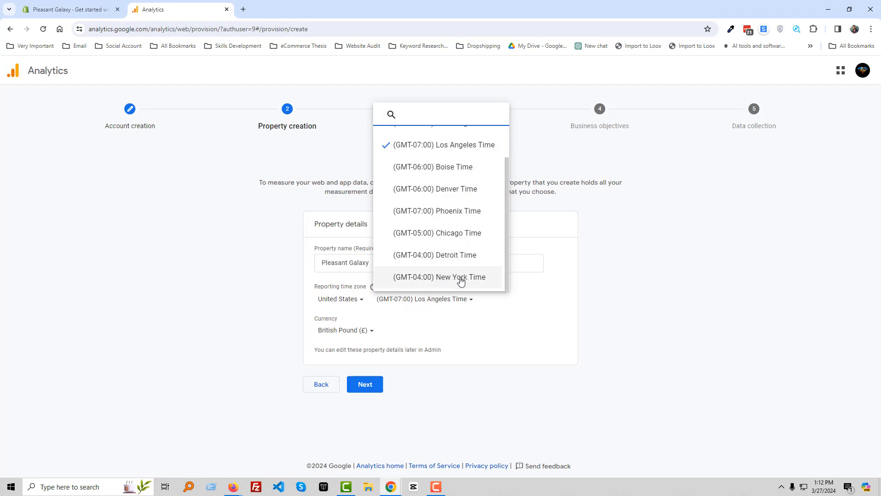
left_click(480, 277)
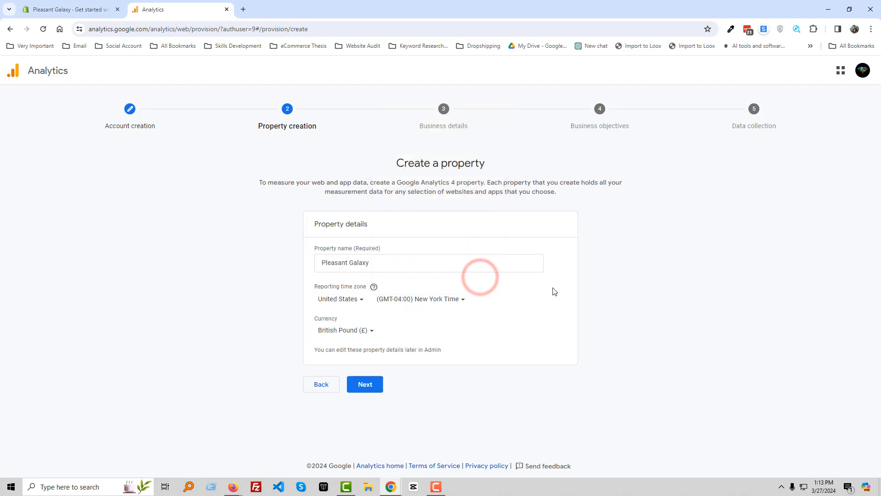
Step: Set the property's currency to US Dollar ($) and proceed to the business details
left_click(370, 330)
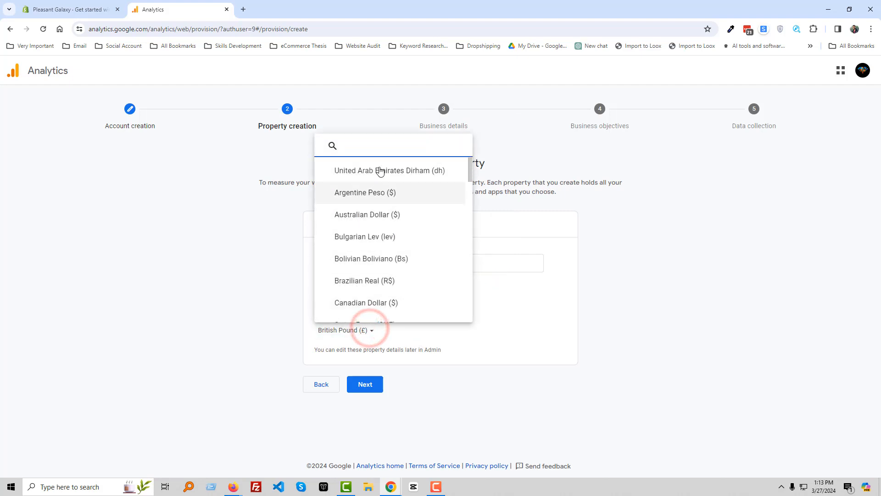
left_click(379, 146)
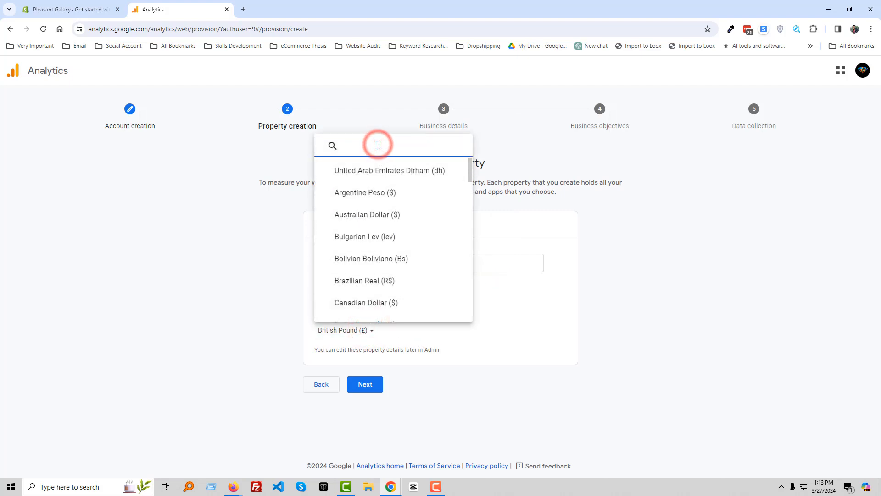
type("Dol")
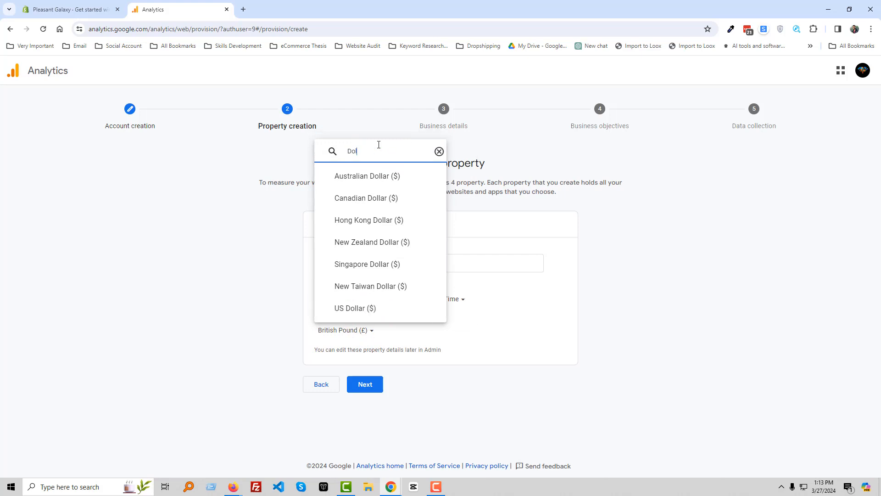
left_click(365, 303)
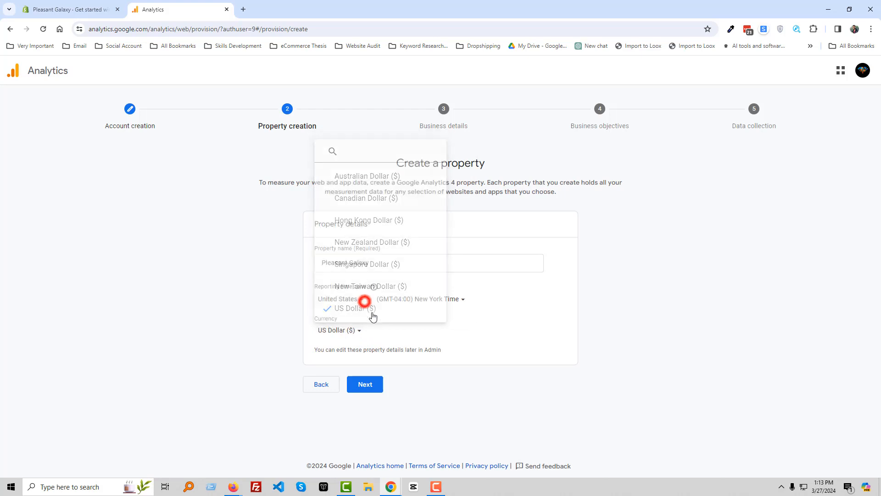
left_click(366, 386)
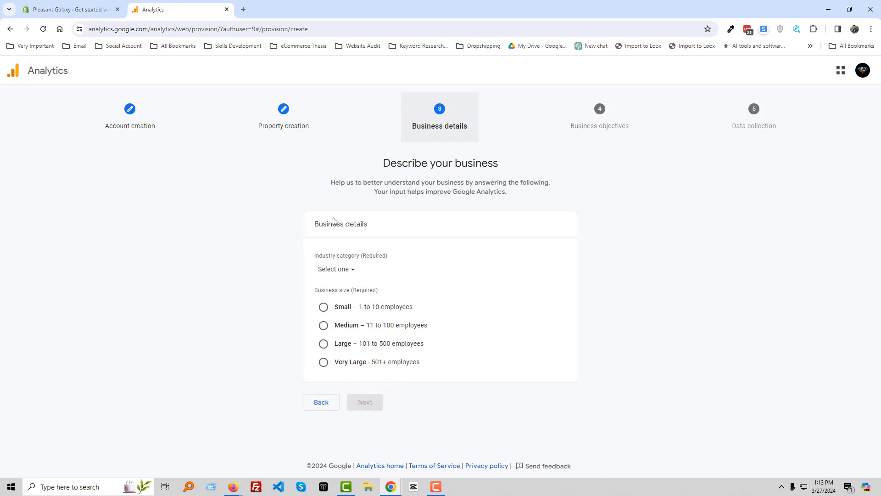
Step: Set the industry category to Beauty & Fitness and the business size to Small, and proceed to the business objectives
left_click(353, 271)
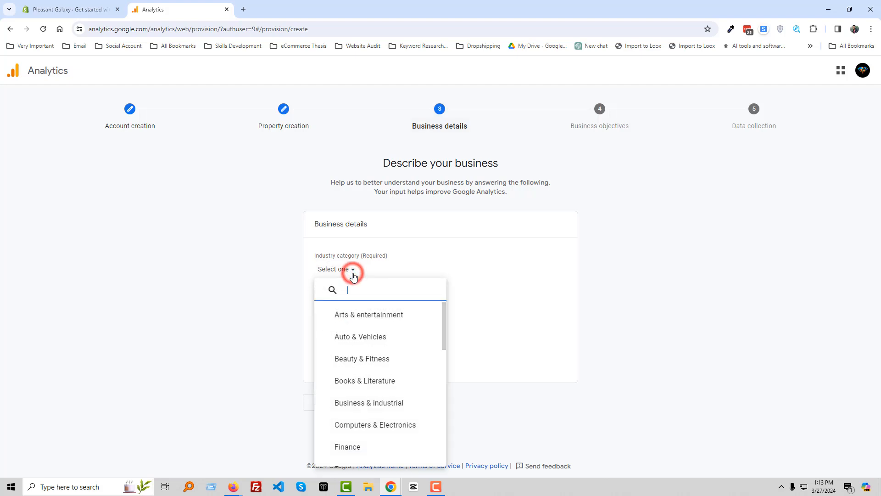
left_click(386, 361)
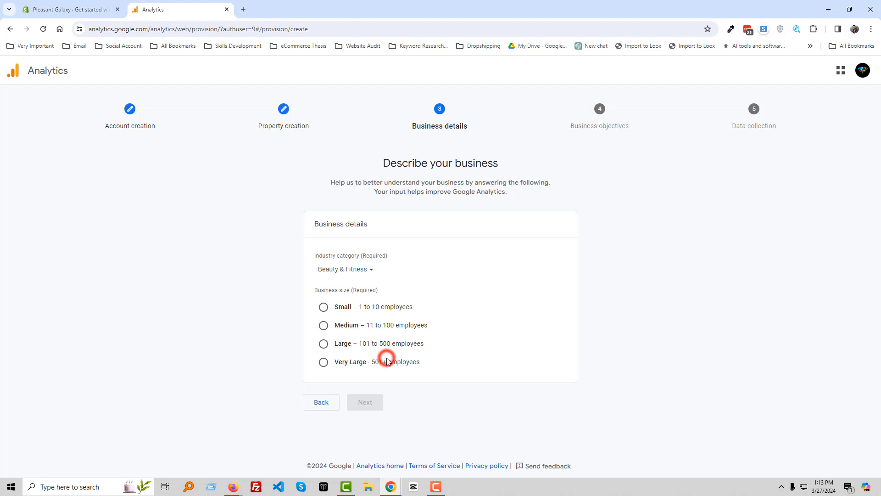
left_click(324, 307)
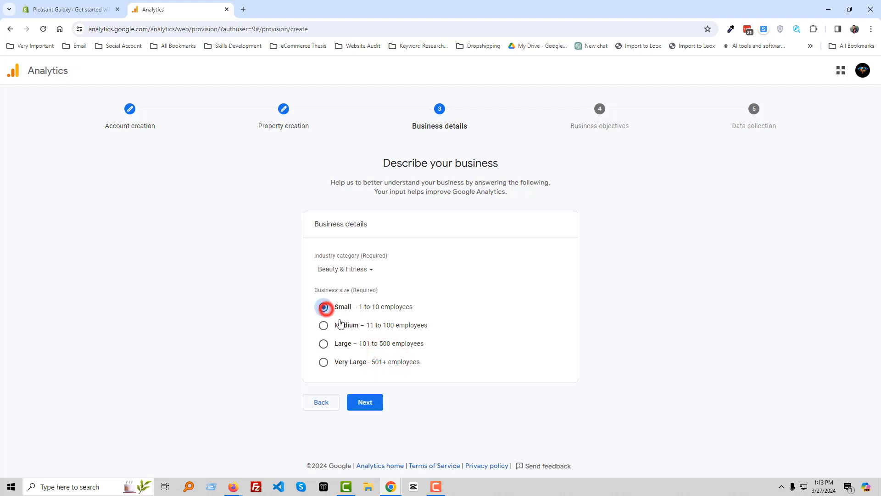
left_click(371, 406)
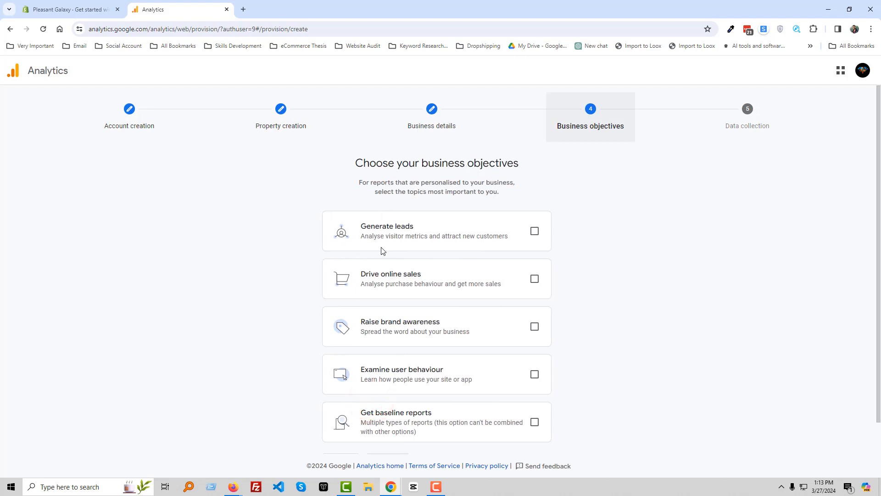
Step: Select the objectives Generate leads, Drive online sales, Raise brand awareness and Examine user behaviour, and create the account
left_click(536, 281)
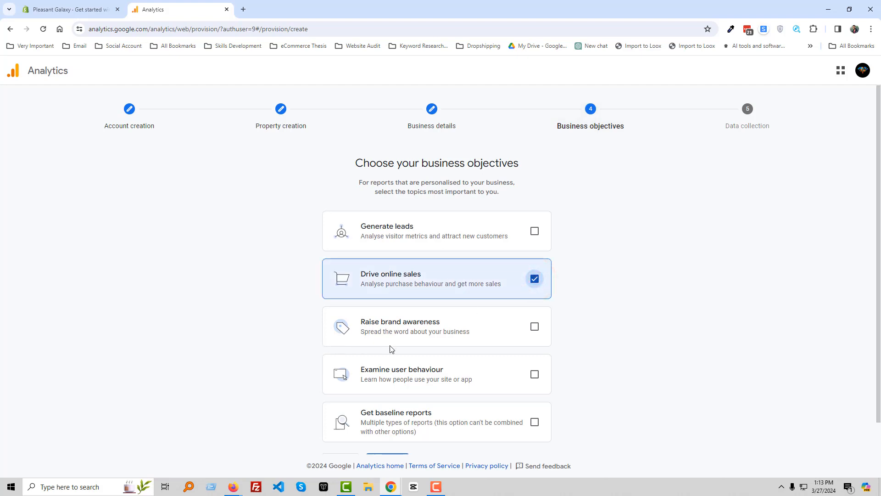
left_click(535, 328)
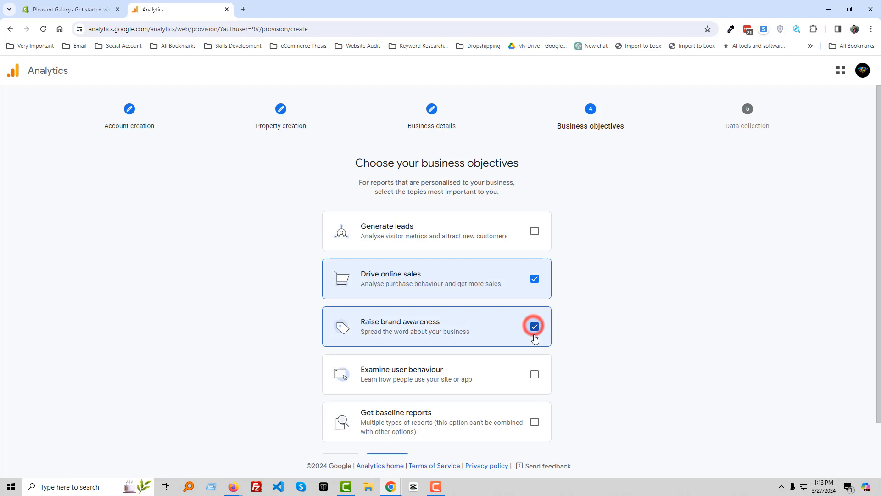
left_click(535, 375)
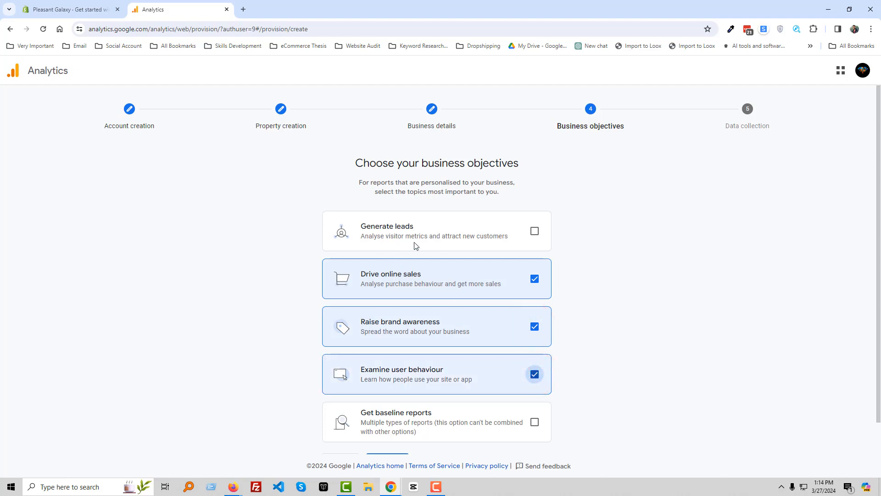
left_click(534, 230)
scroll(595, 280, "down", 1)
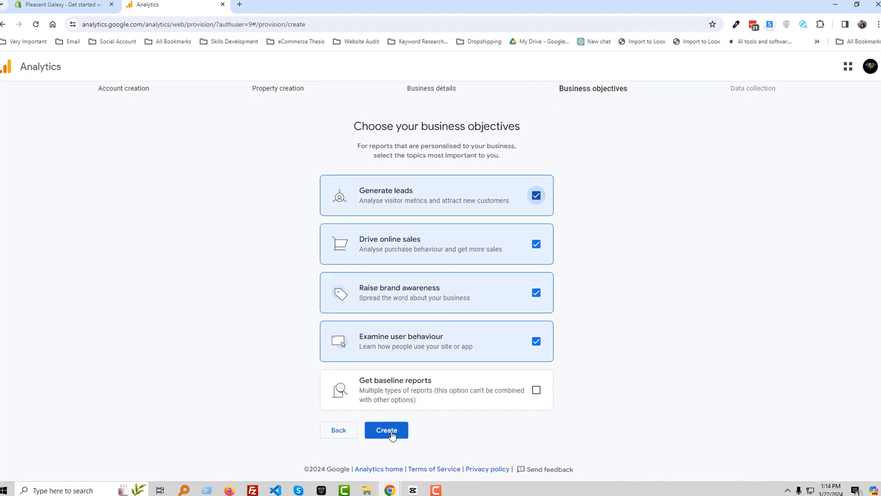
left_click(388, 428)
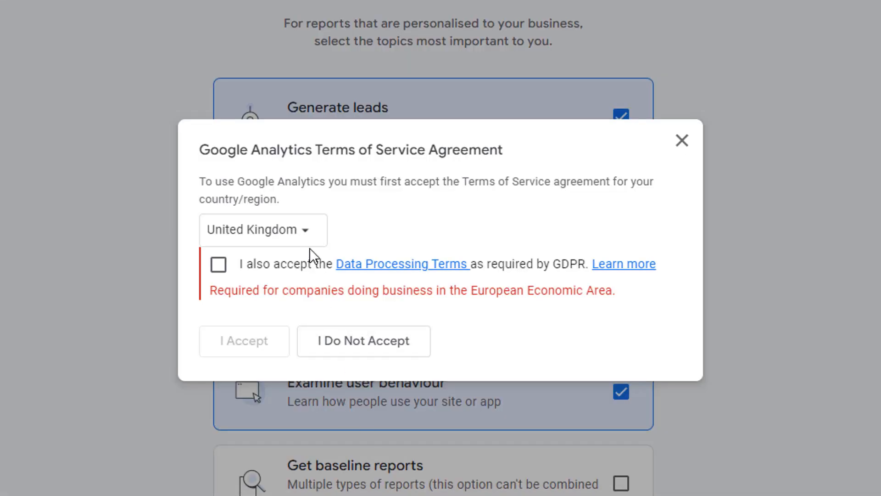
Step: Choose United States for the Terms of Service agreement and accept it together with the GDPR Data Processing Terms
left_click(265, 238)
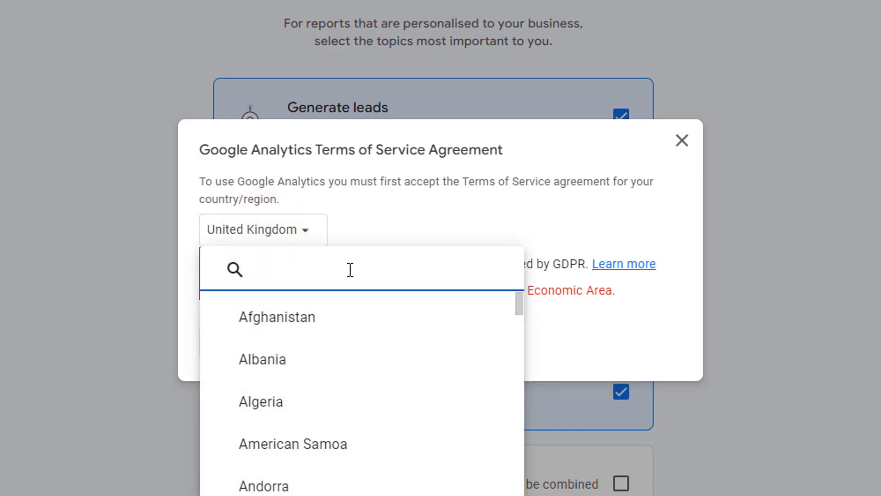
type("united")
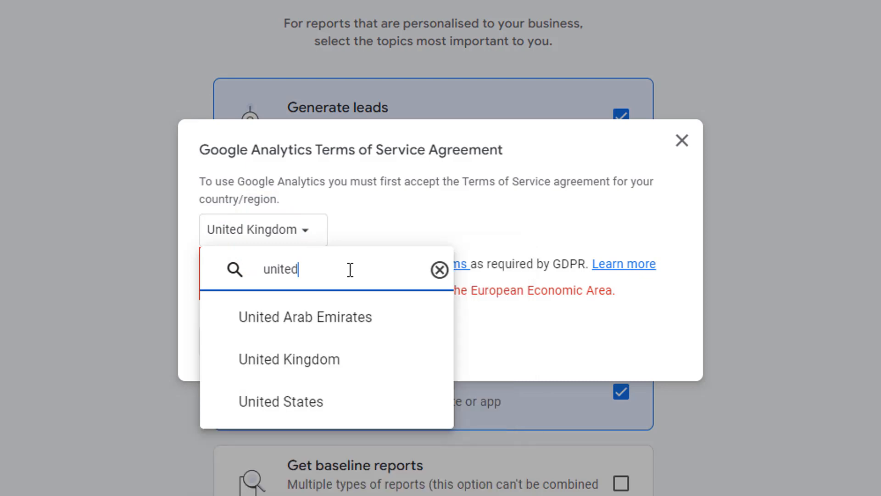
left_click(328, 399)
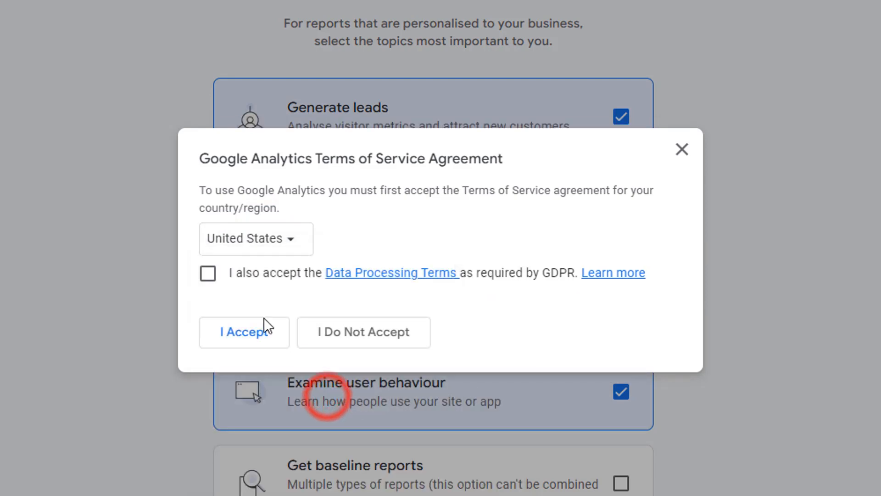
left_click(209, 280)
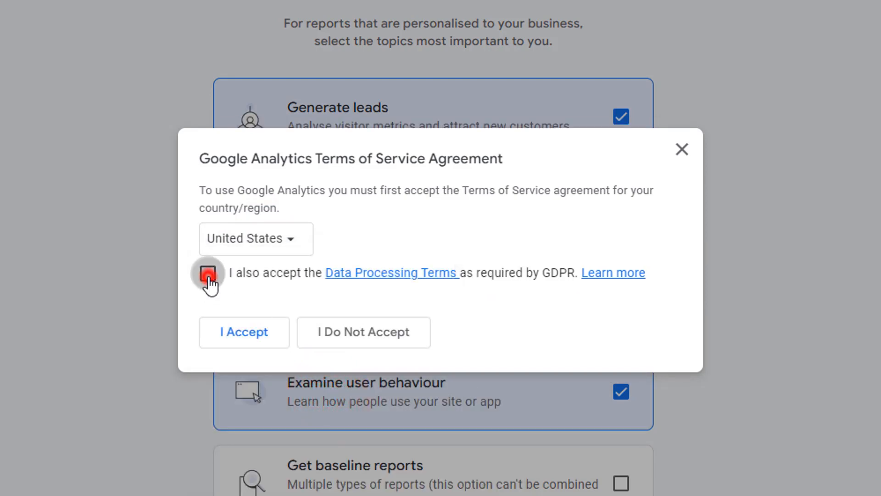
left_click(252, 335)
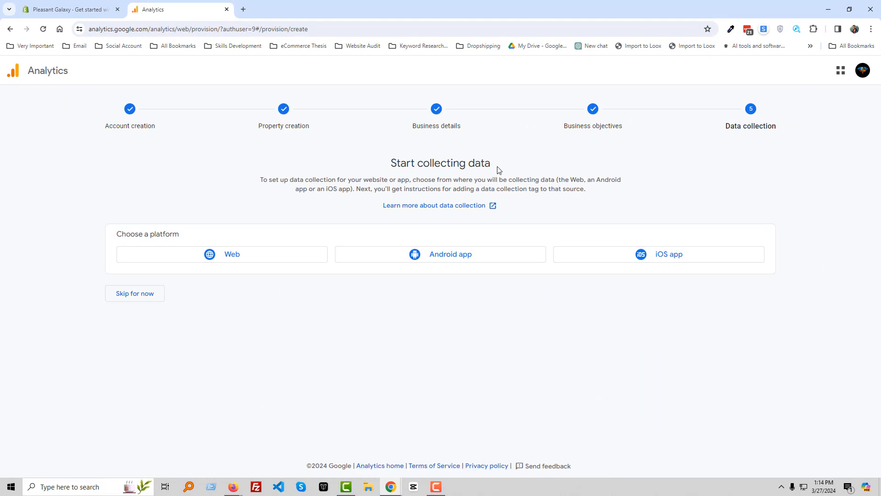
left_click(241, 262)
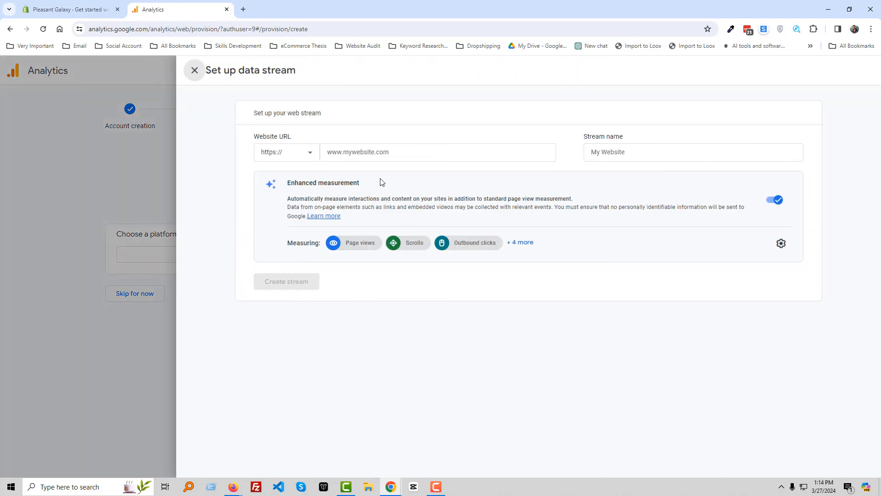
left_click(345, 148)
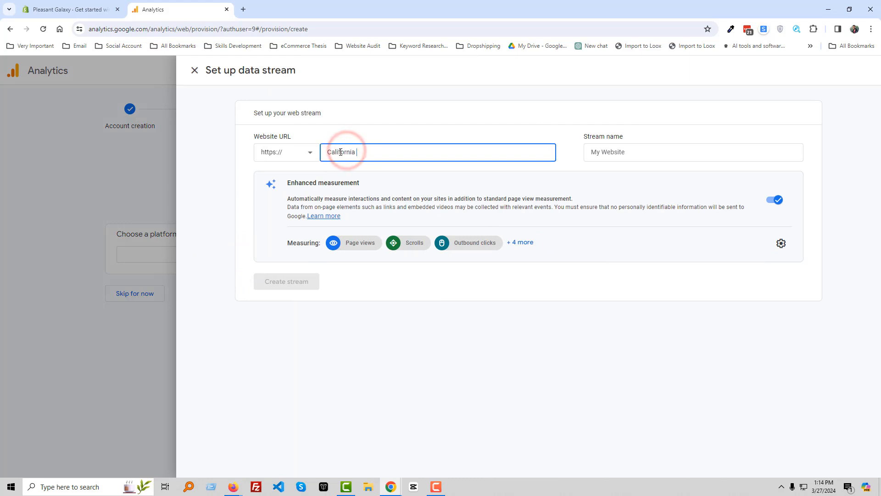
left_click(249, 166)
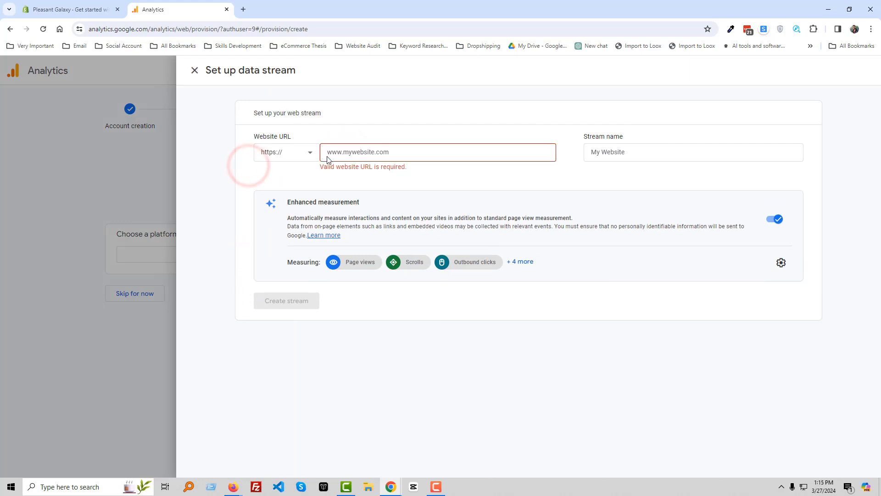
left_click(319, 145)
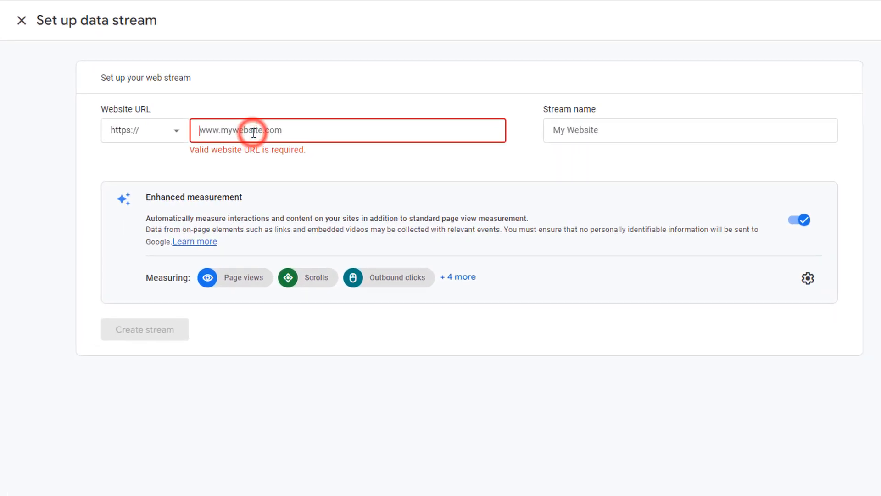
type("https://pleasantgalaxy.com/")
left_click(226, 132)
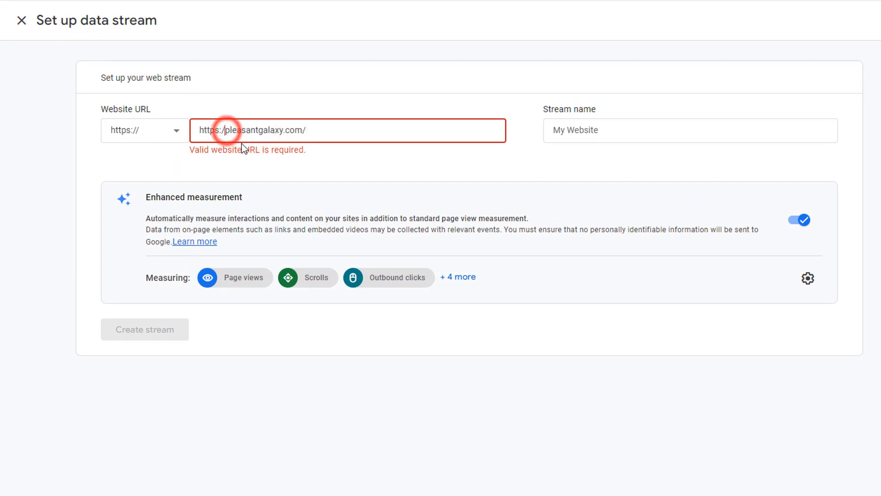
key("BackSpace")
key("BackSpace")
key("BackSpace")
key("BackSpace")
key("BackSpace")
key("BackSpace")
key("BackSpace")
key("BackSpace")
left_click(299, 128)
key("BackSpace")
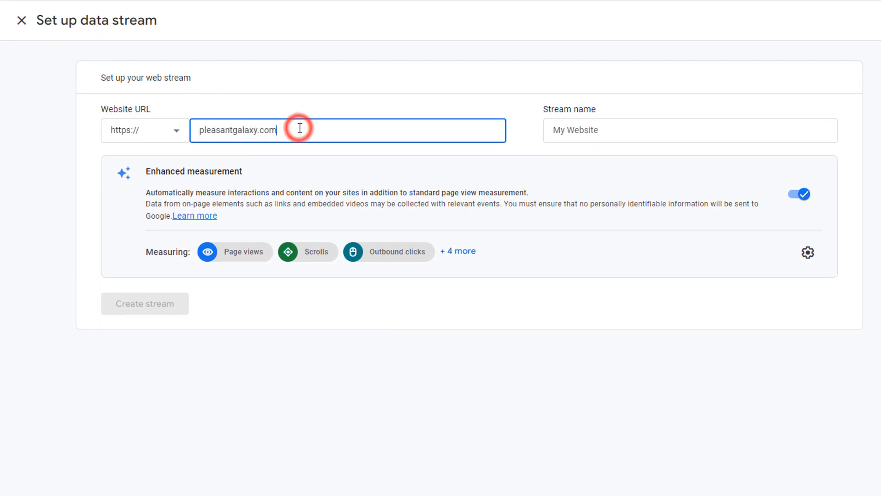
left_click(319, 102)
Step: Reuse the site name from the website URL as the stream name, reformatted to "Pleasant Galaxy"
double_click(233, 129)
key("ctrl+c")
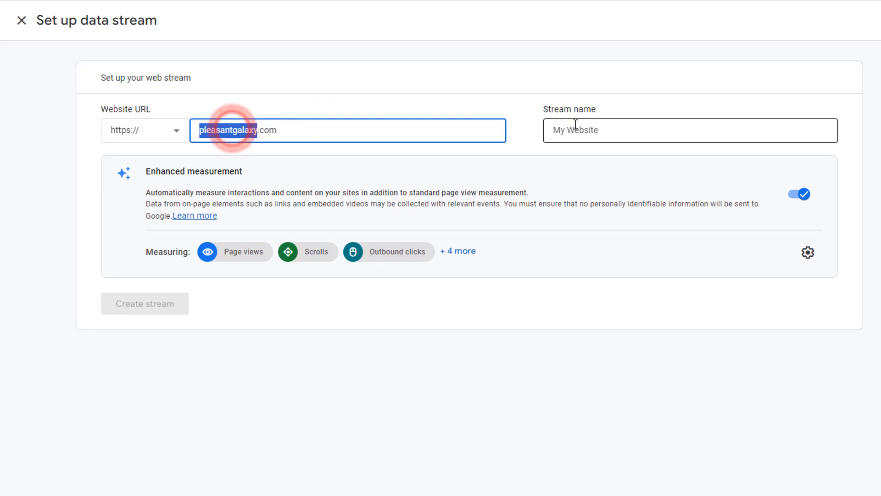
left_click(573, 122)
key("ctrl+v")
left_click_drag(559, 130, 554, 133)
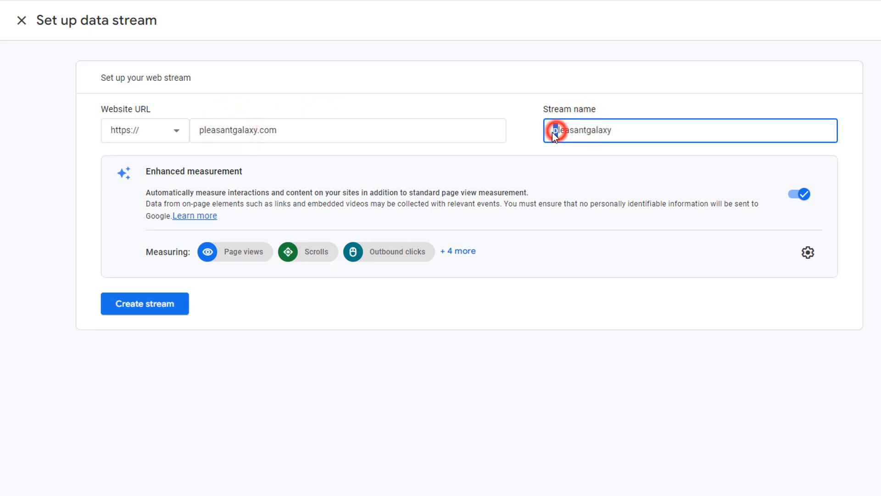
type("P")
key("Delete")
type("G")
left_click(564, 110)
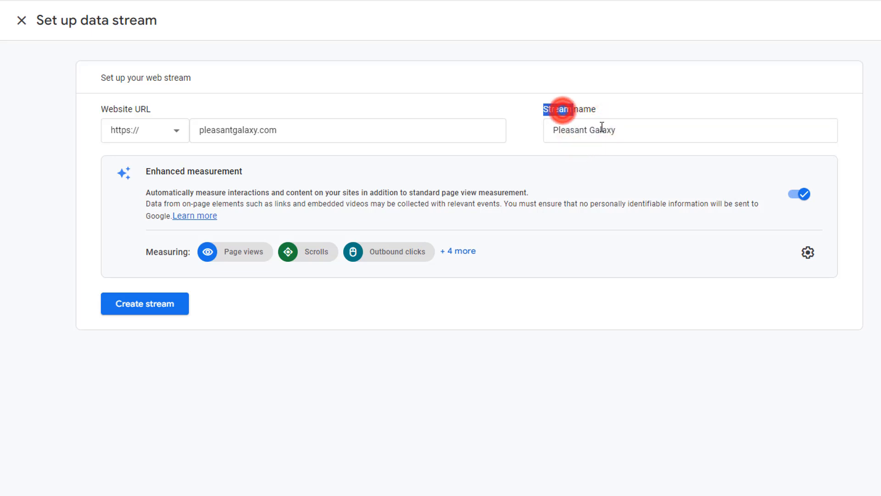
Step: Extend the stream name to "Pleasant Galaxy - Stream" and create the web data stream
left_click(626, 130)
type("Stream")
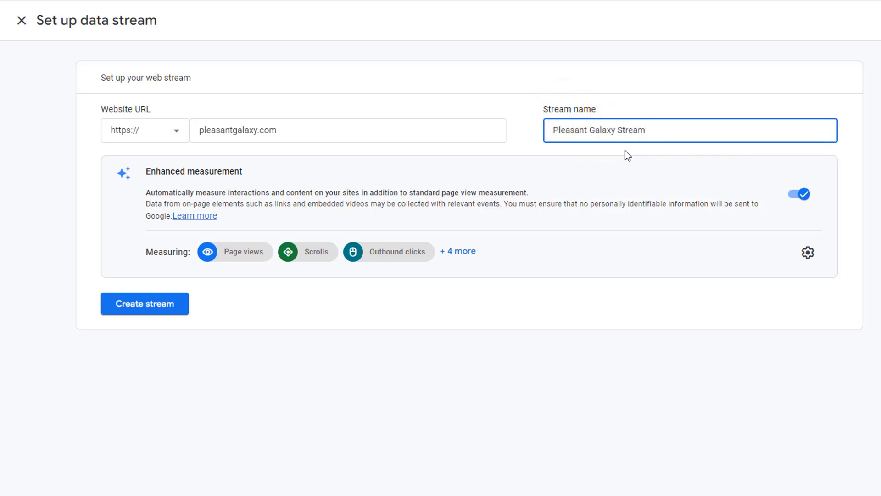
left_click(621, 130)
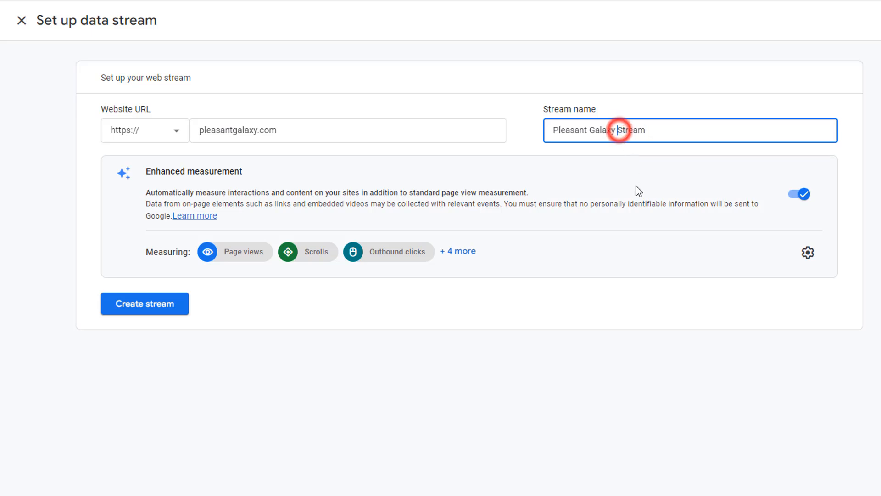
type("-")
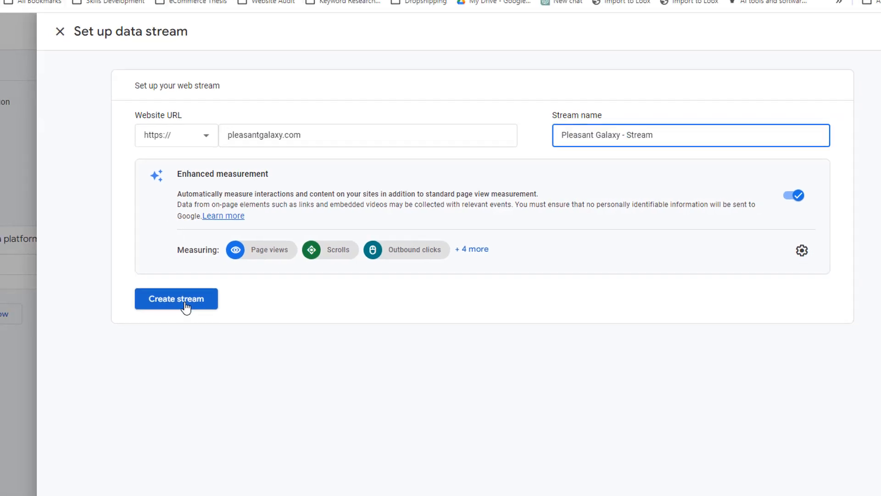
left_click(185, 306)
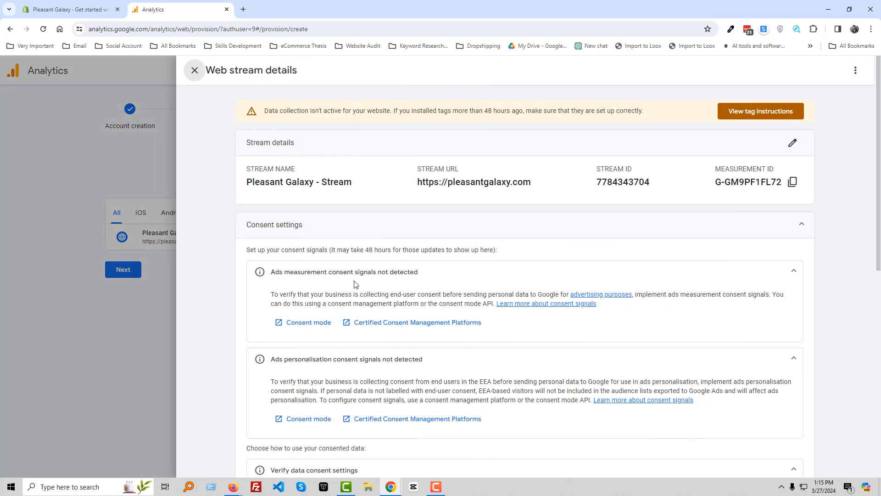
Step: Open the stream's tag instructions, copy the tag ID and review the steps for setting up the Google tag with Shopify
left_click(743, 109)
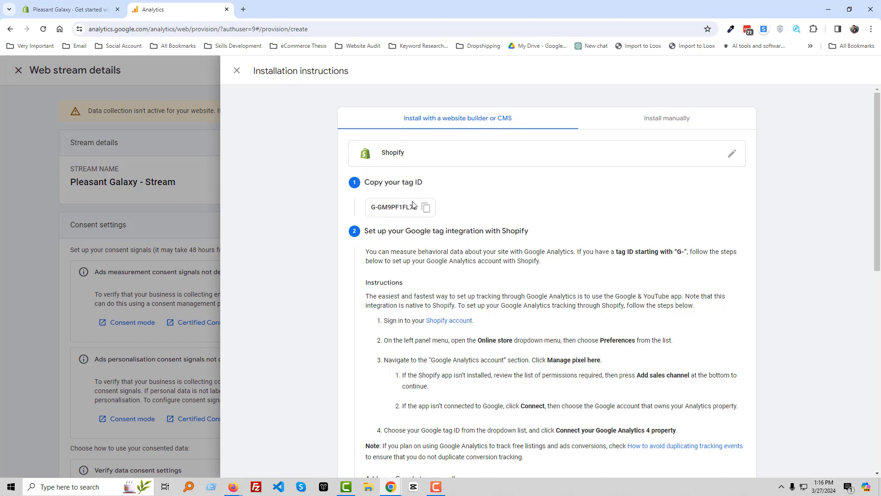
left_click(424, 210)
scroll(602, 366, "down", 1)
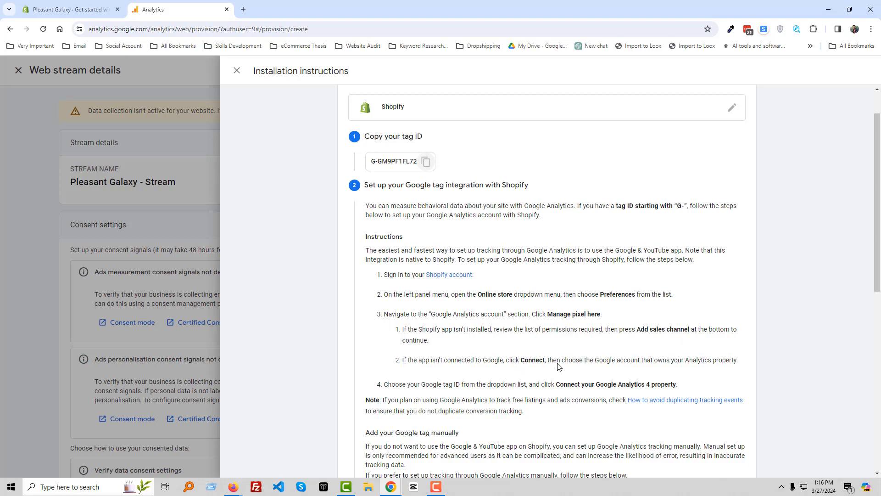
scroll(437, 366, "down", 1)
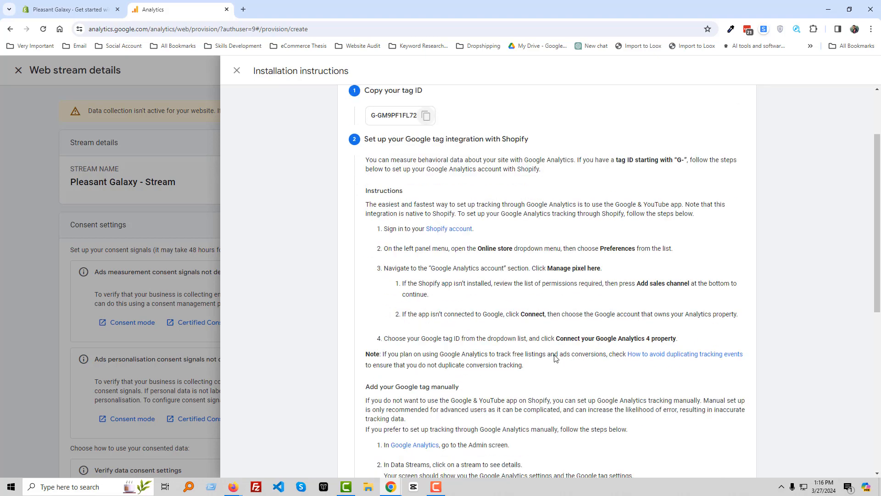
scroll(432, 370, "down", 3)
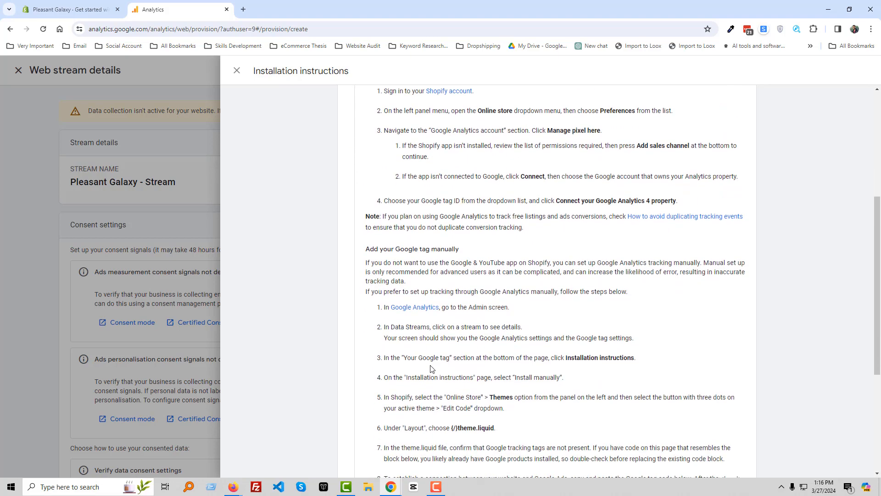
scroll(433, 364, "up", 1)
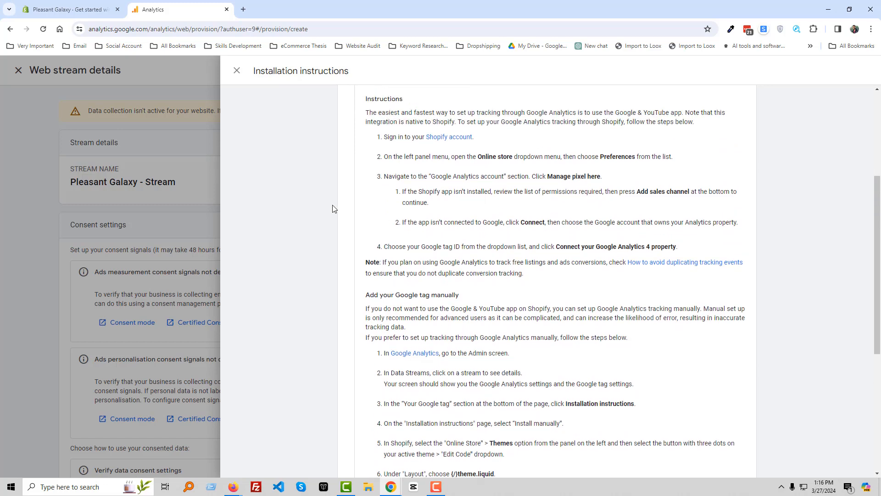
Step: Switch back to the Google & YouTube app in Shopify and reload the page to refresh the available Analytics properties
left_click(70, 5)
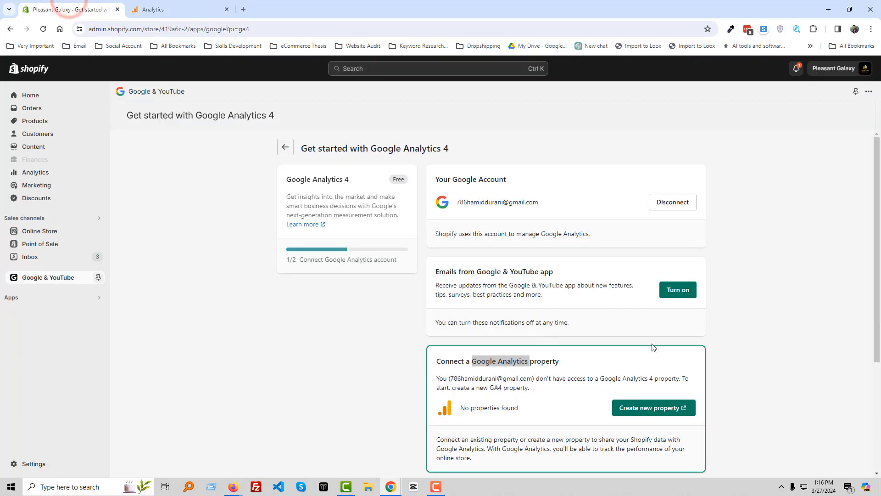
left_click(297, 386)
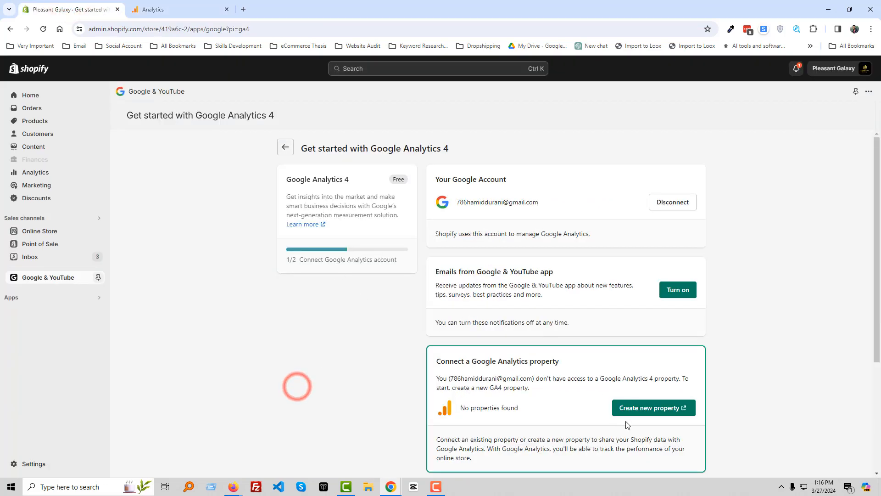
left_click(43, 29)
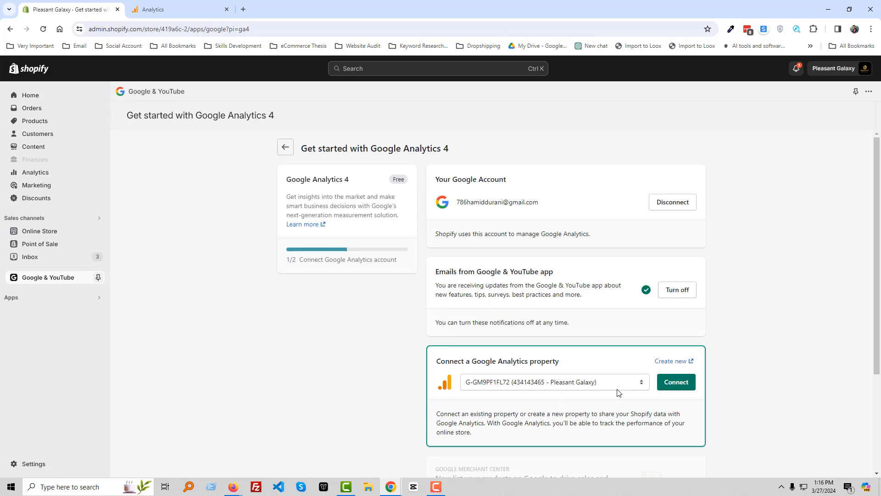
Step: Connect the Pleasant Galaxy Google Analytics property to the Shopify store and review the setup page
left_click(626, 382)
left_click(626, 382)
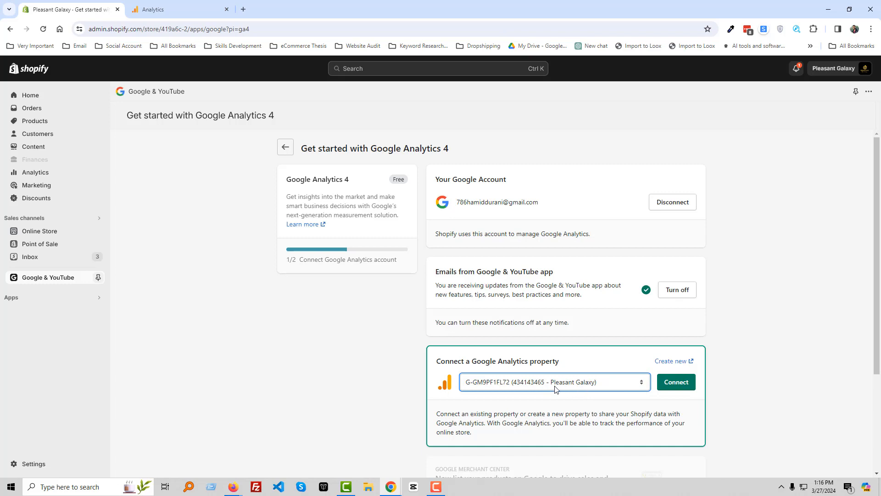
left_click(676, 383)
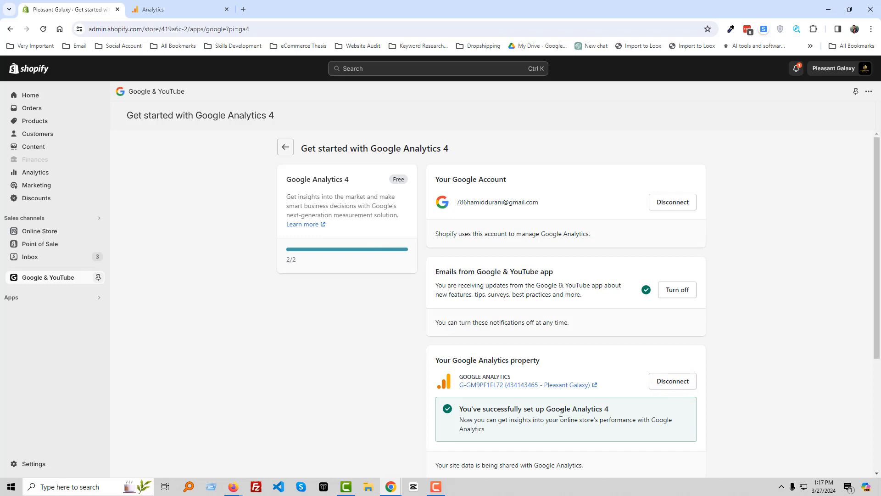
scroll(589, 412, "down", 2)
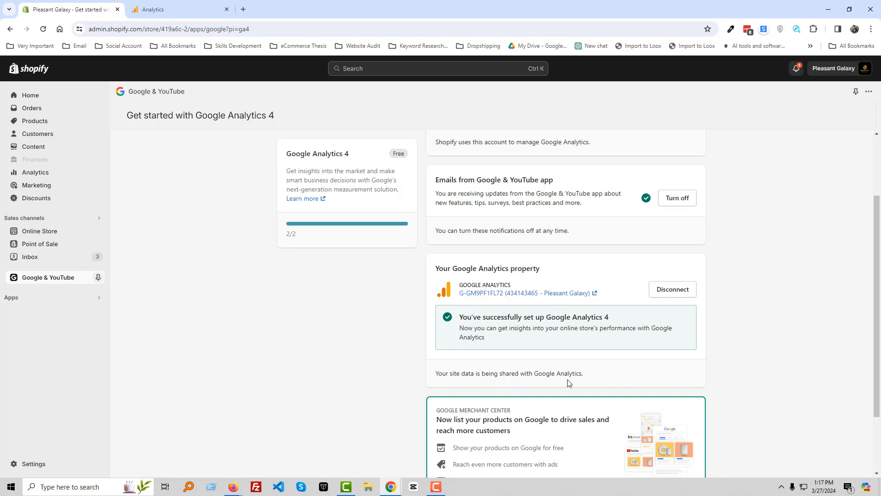
scroll(601, 382, "down", 2)
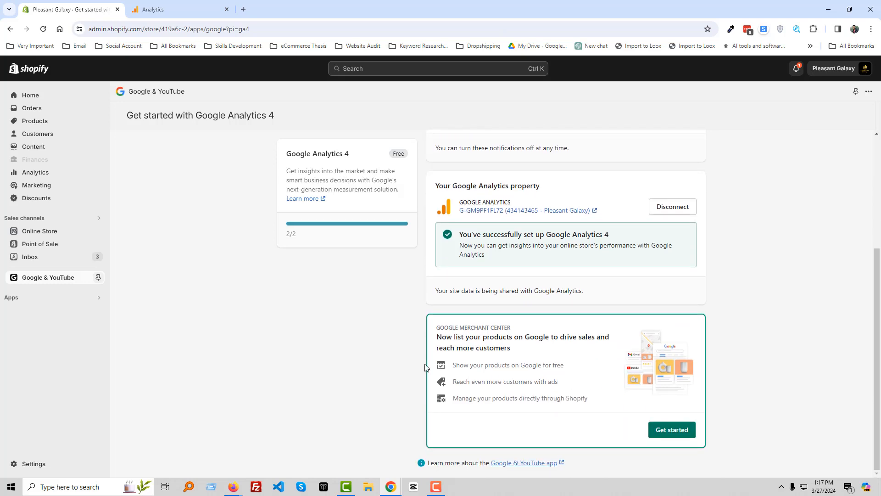